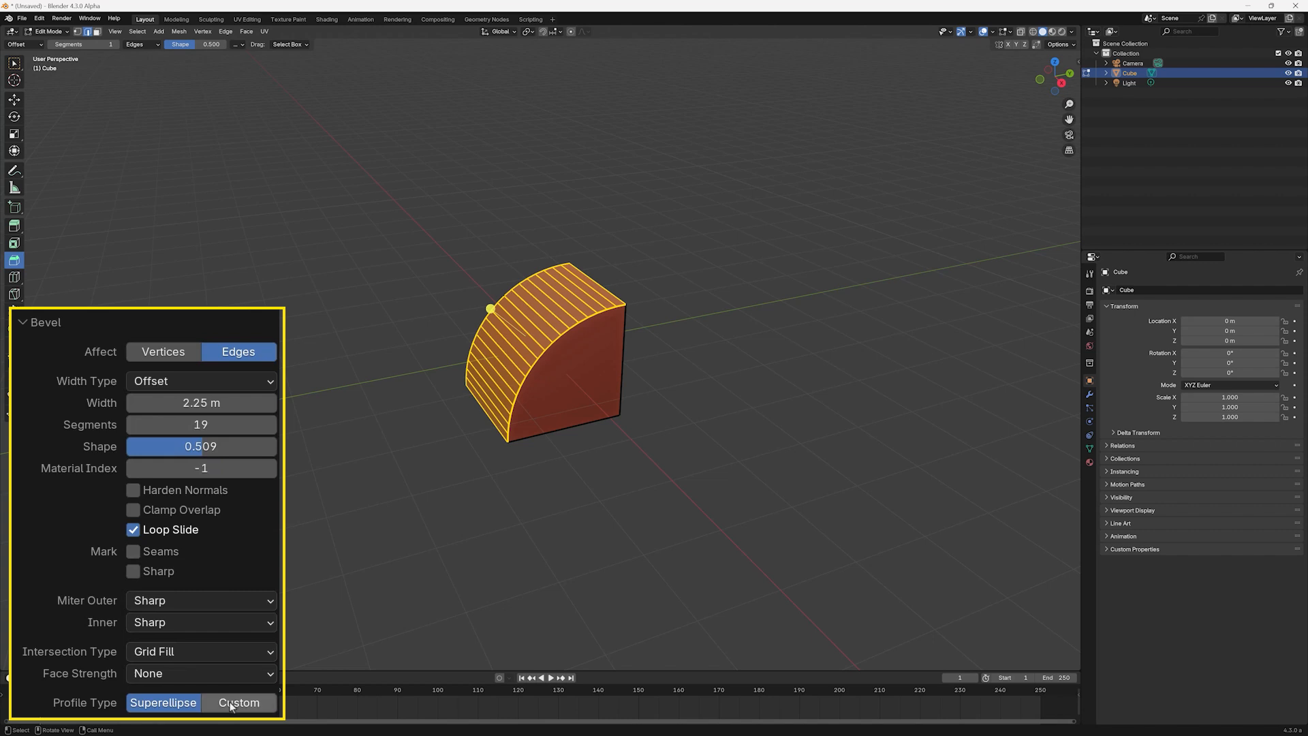
Switch the bevel's profile type to Custom and set its segments to 50.
{"action": "left_click", "coordinate": [239, 703]}
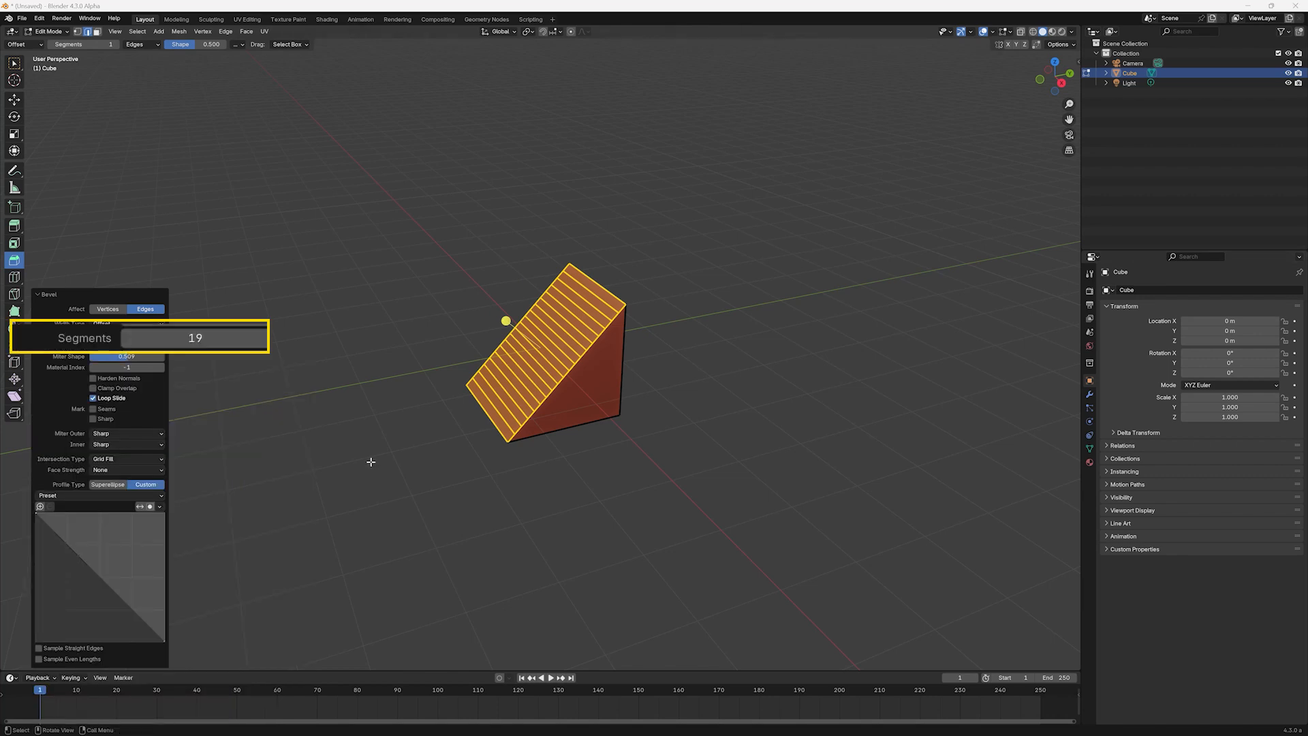
{"action": "left_click", "coordinate": [213, 341]}
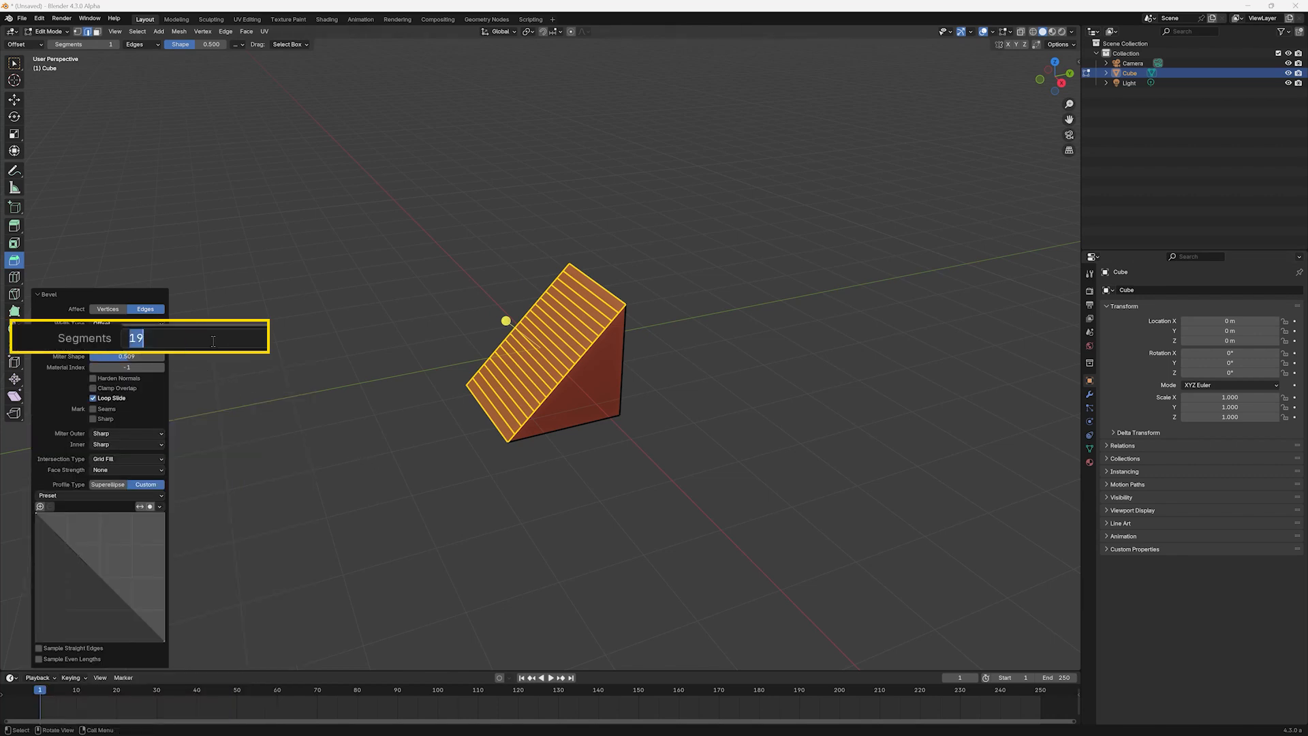
{"action": "type", "text": "50"}
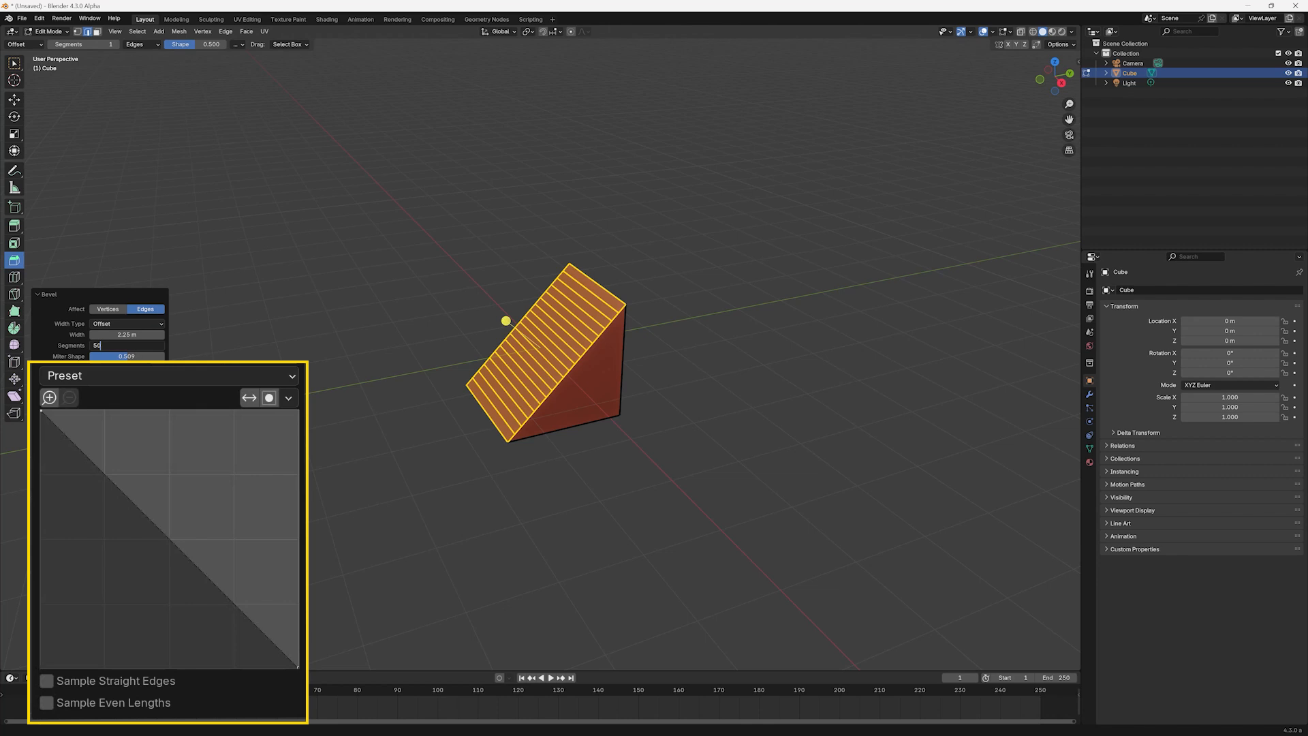
{"action": "key", "text": "Return"}
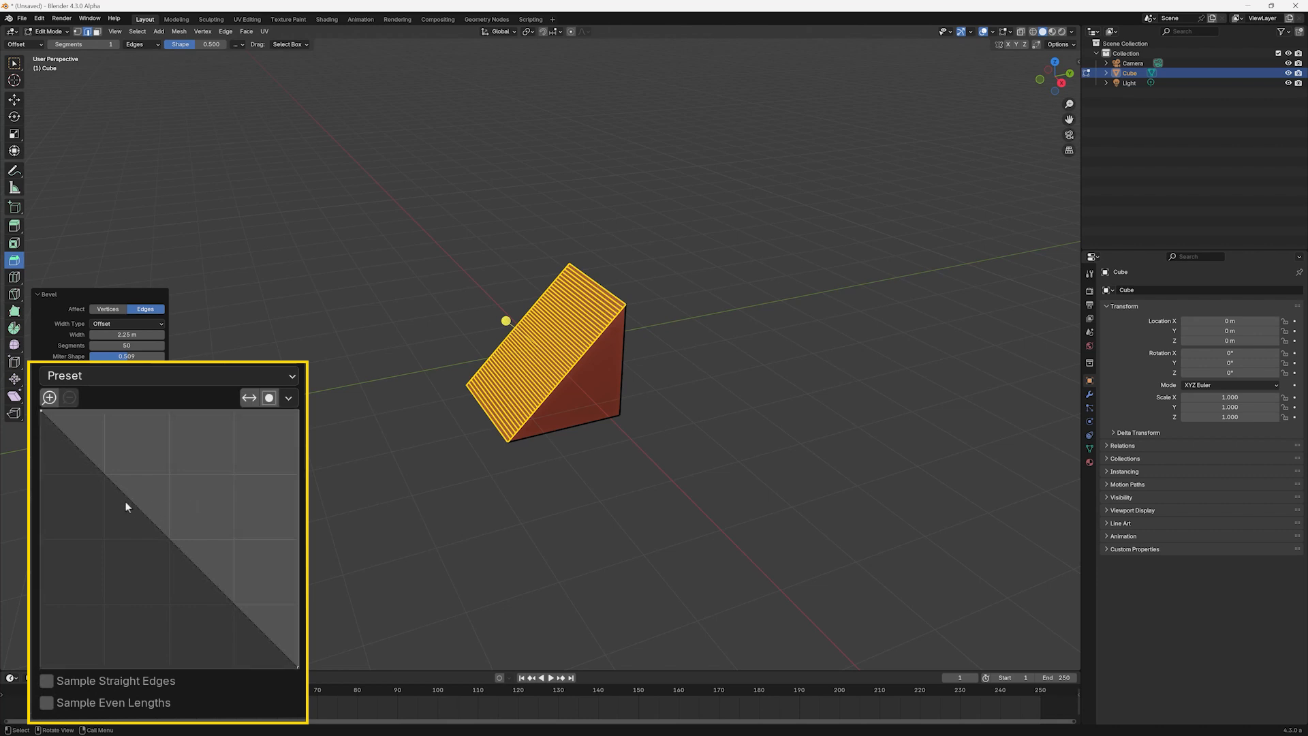
Shape the profile curve with points at about (0.62, 0.73) and (0.56, 0.43), replacing the second with one at about (0.22, 0.56).
{"action": "left_click_drag", "start_coordinate": [121, 495], "coordinate": [200, 457]}
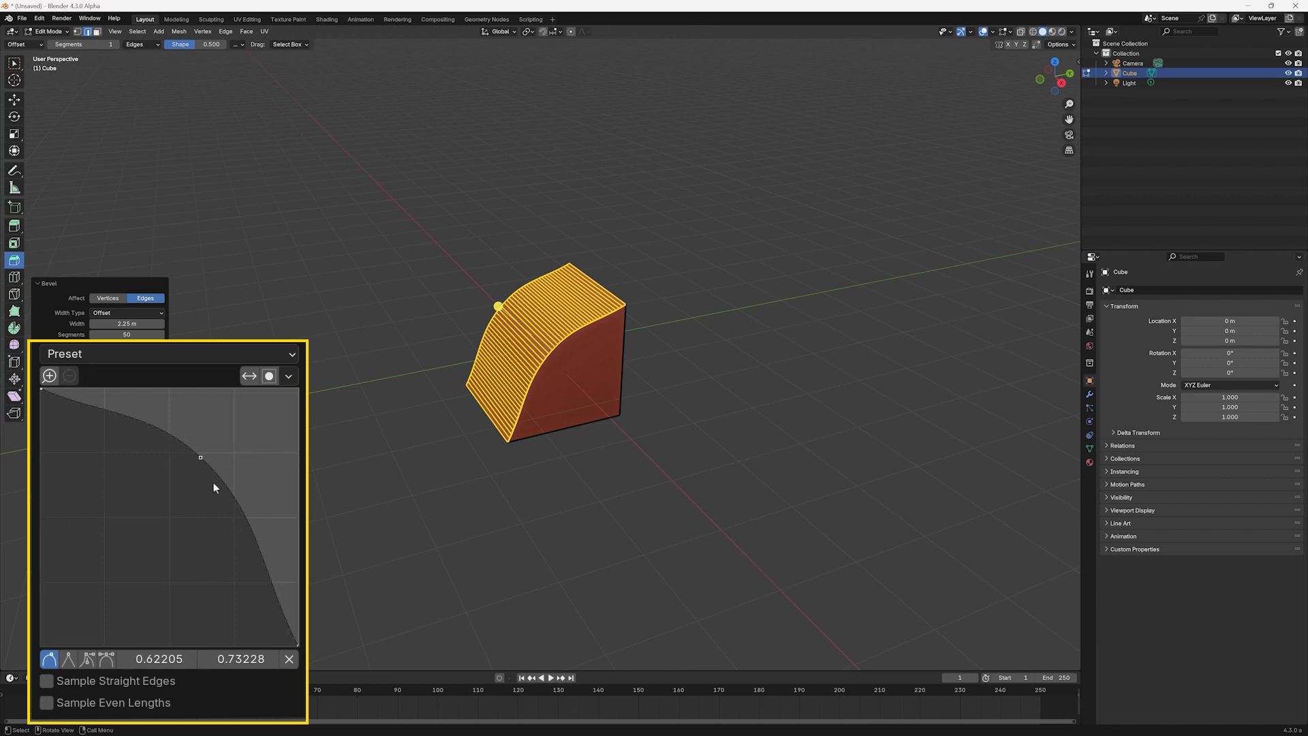
{"action": "left_click_drag", "start_coordinate": [246, 520], "coordinate": [184, 534]}
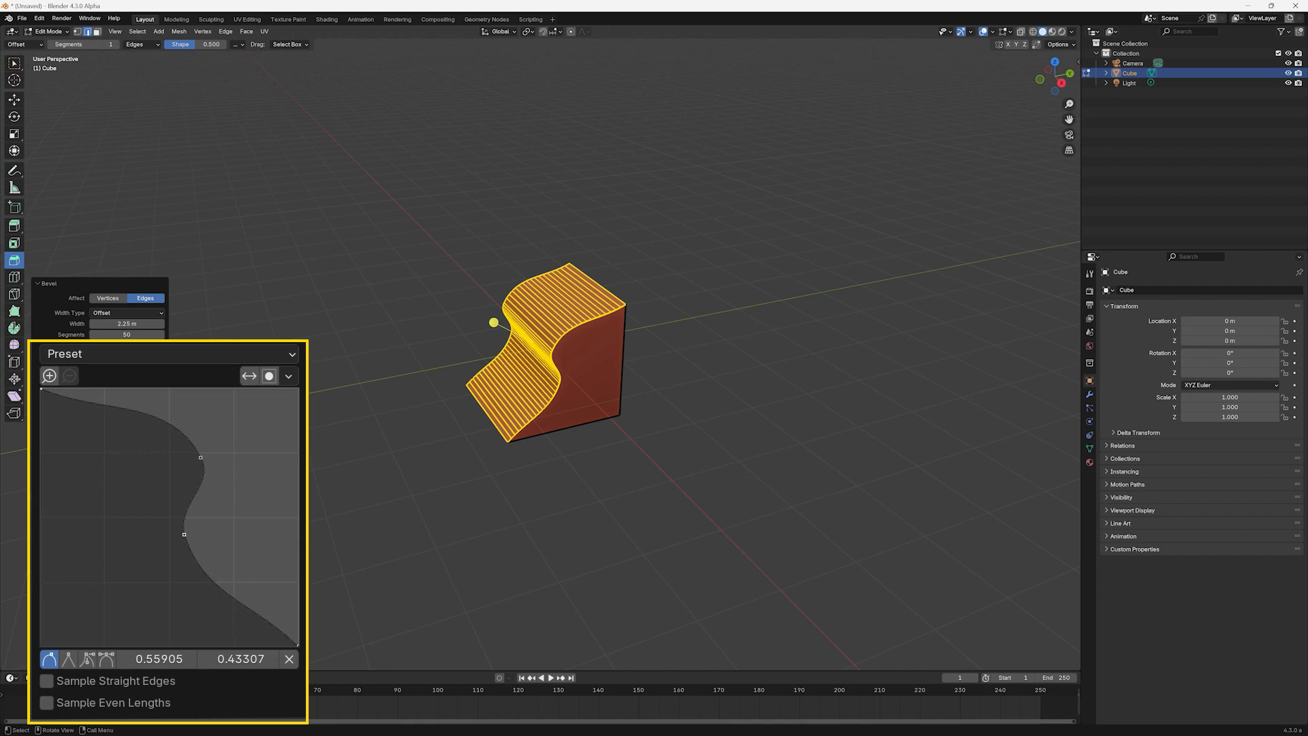
{"action": "left_click", "coordinate": [289, 659]}
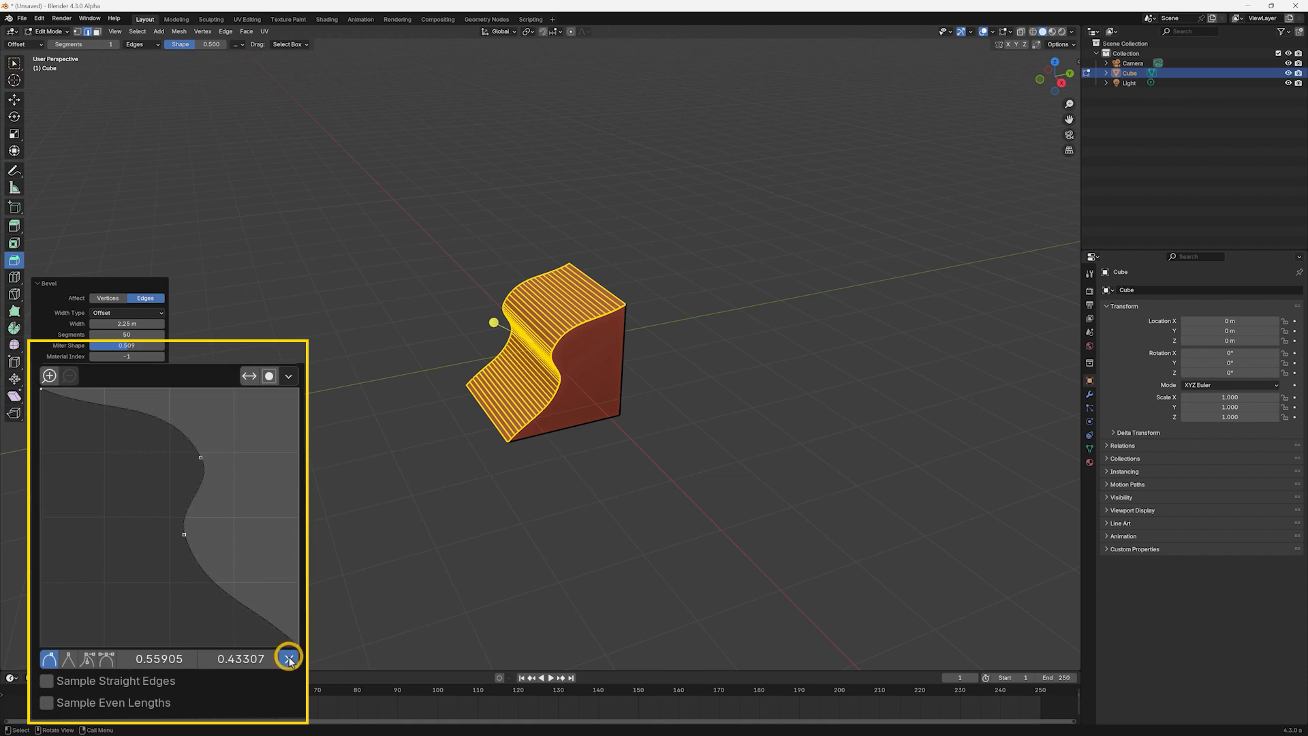
{"action": "left_click_drag", "start_coordinate": [121, 448], "coordinate": [97, 502]}
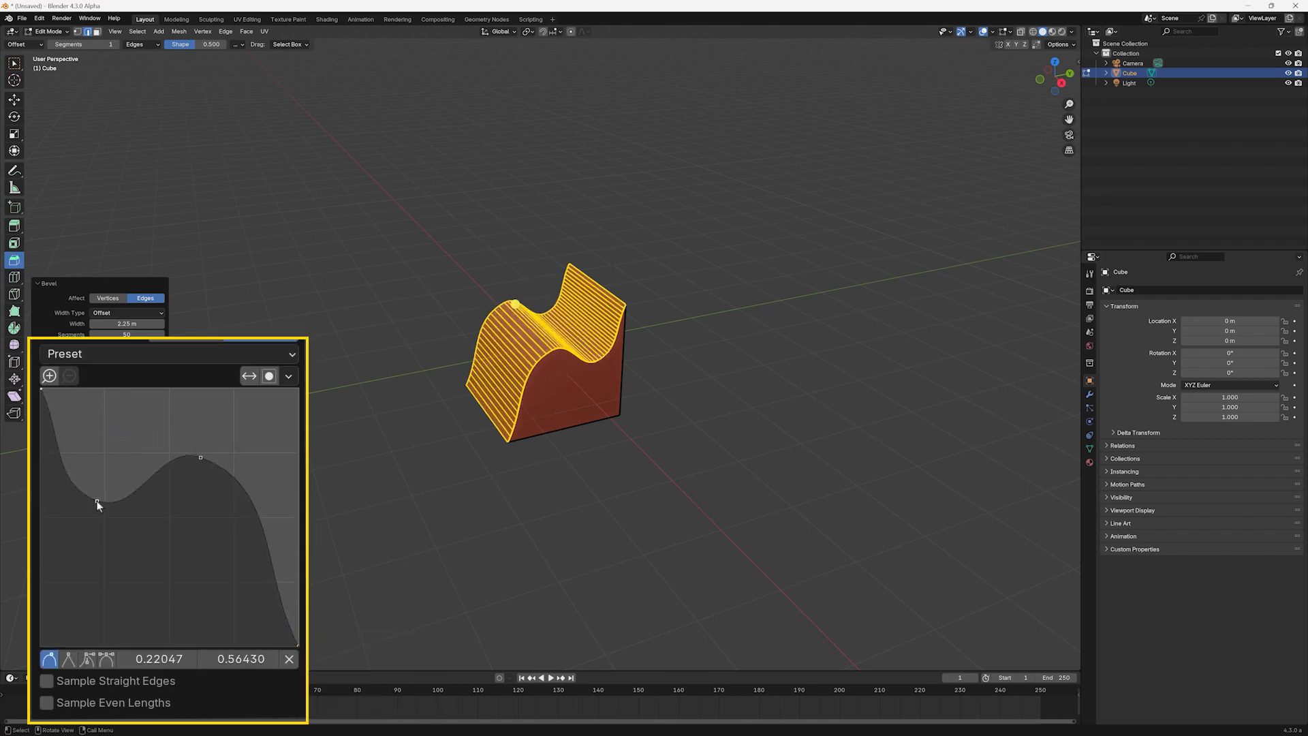
Examine the custom profile curve up close and return to its full view.
{"action": "left_click", "coordinate": [50, 377]}
{"action": "left_click", "coordinate": [50, 376]}
{"action": "left_click", "coordinate": [51, 377]}
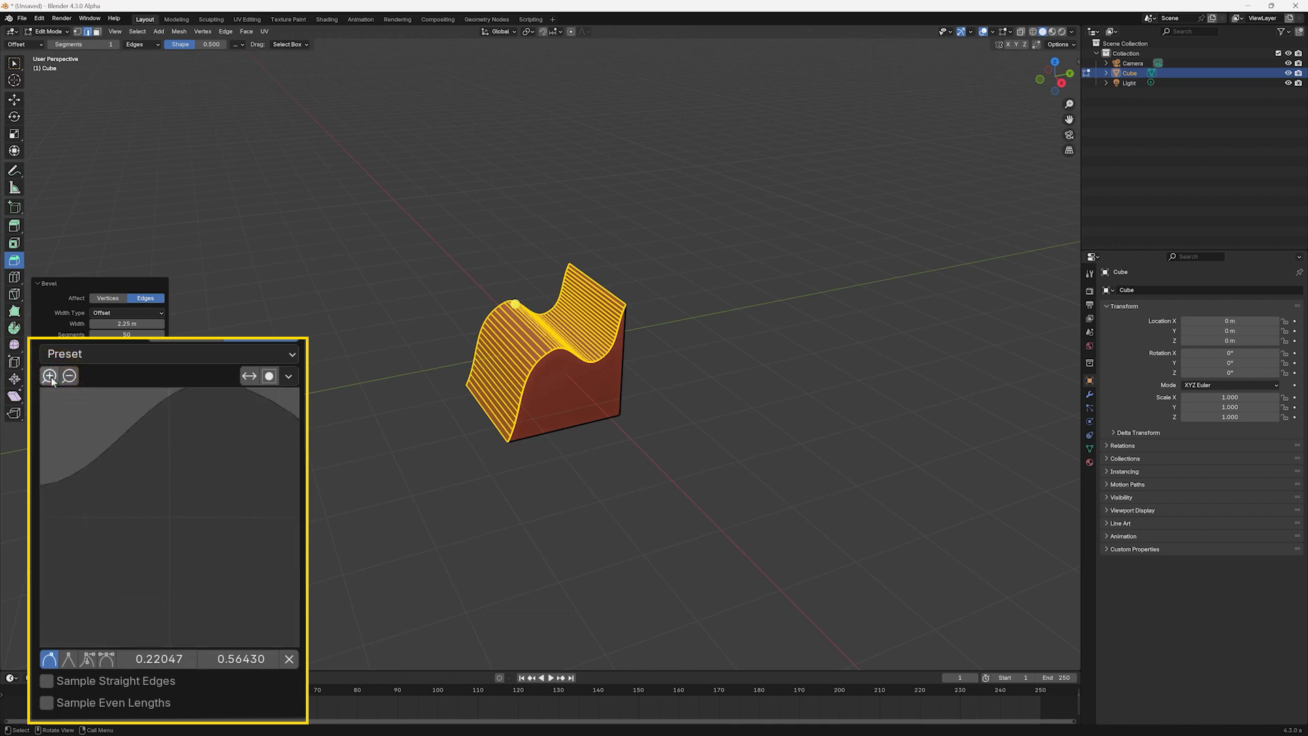
{"action": "left_click", "coordinate": [68, 376]}
{"action": "left_click", "coordinate": [69, 376]}
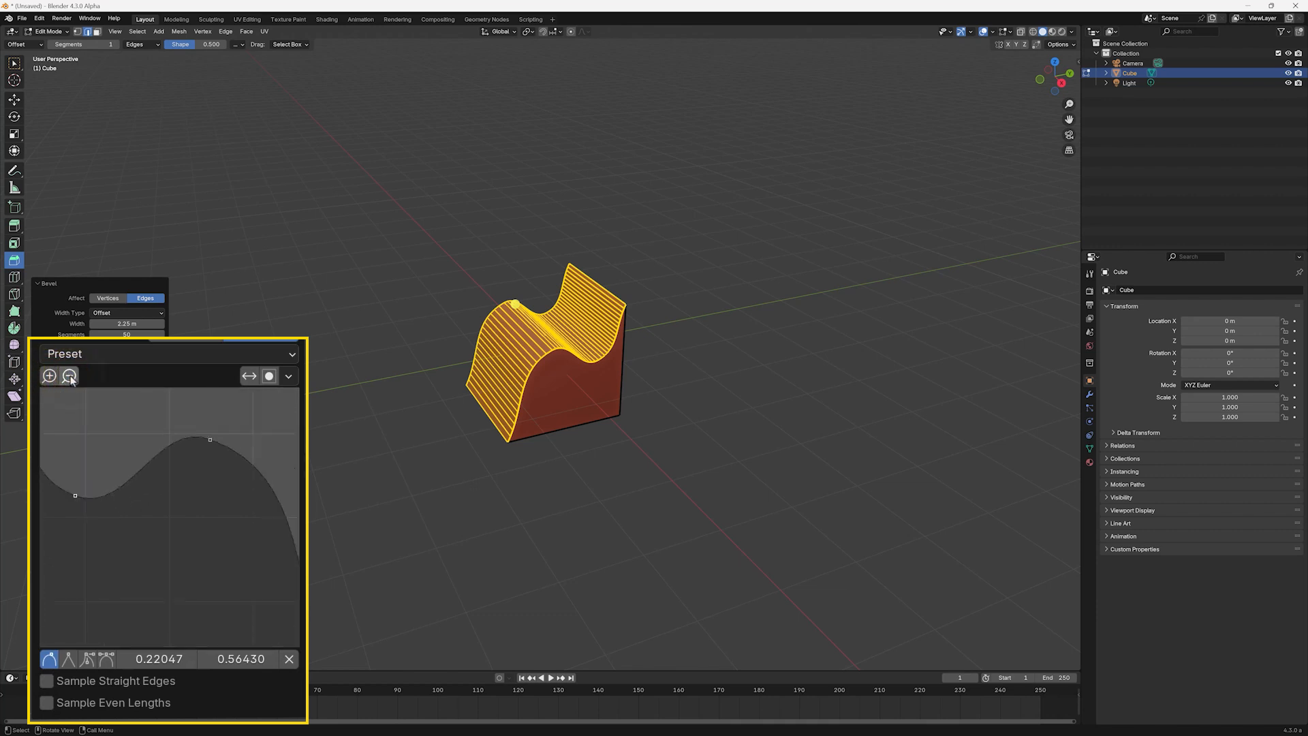
{"action": "left_click", "coordinate": [69, 376]}
{"action": "left_click", "coordinate": [71, 380]}
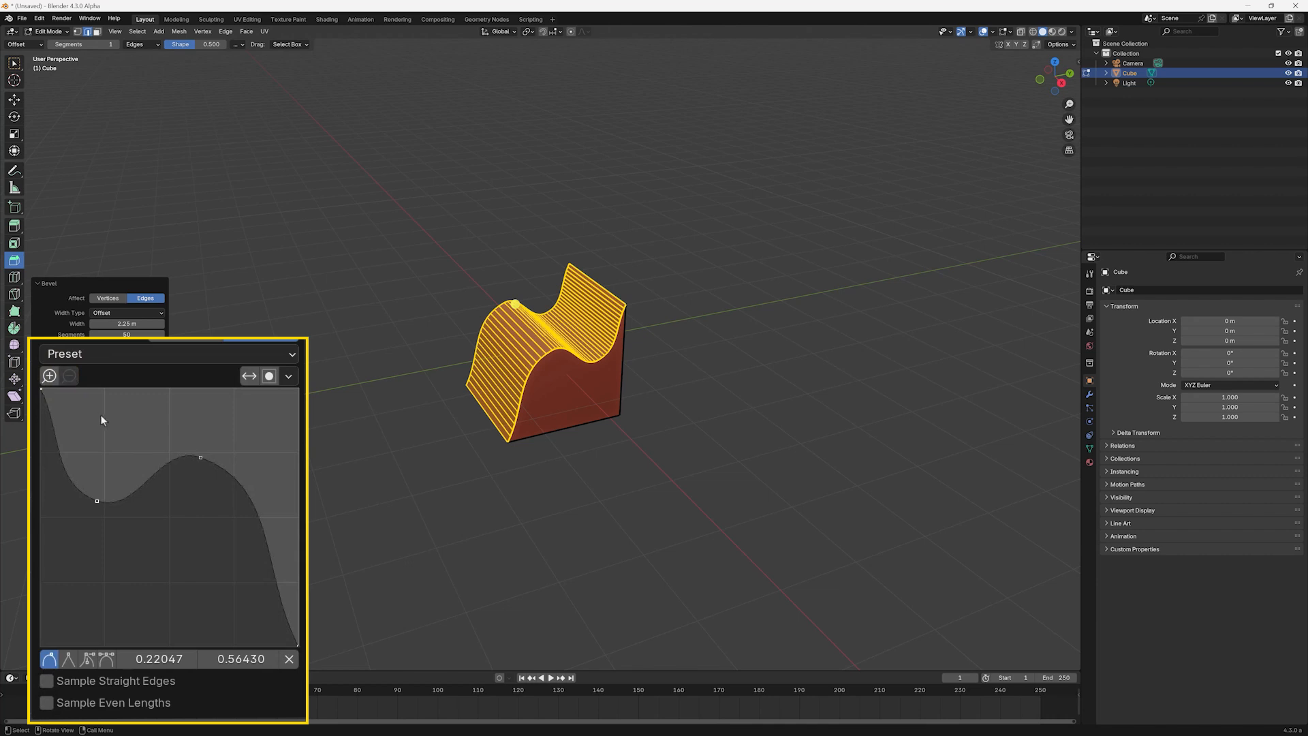
Reverse the direction of the custom profile curve, and reverse it back.
{"action": "left_click", "coordinate": [249, 377]}
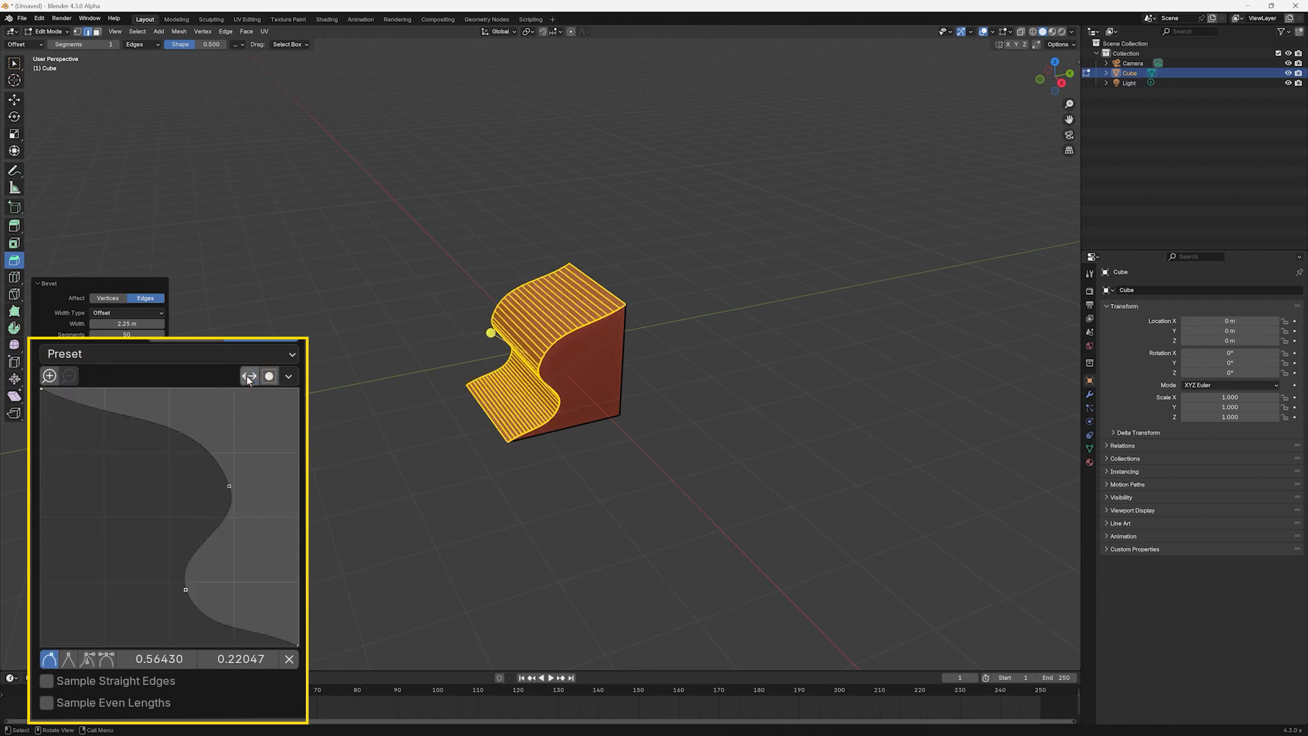
{"action": "left_click", "coordinate": [249, 376]}
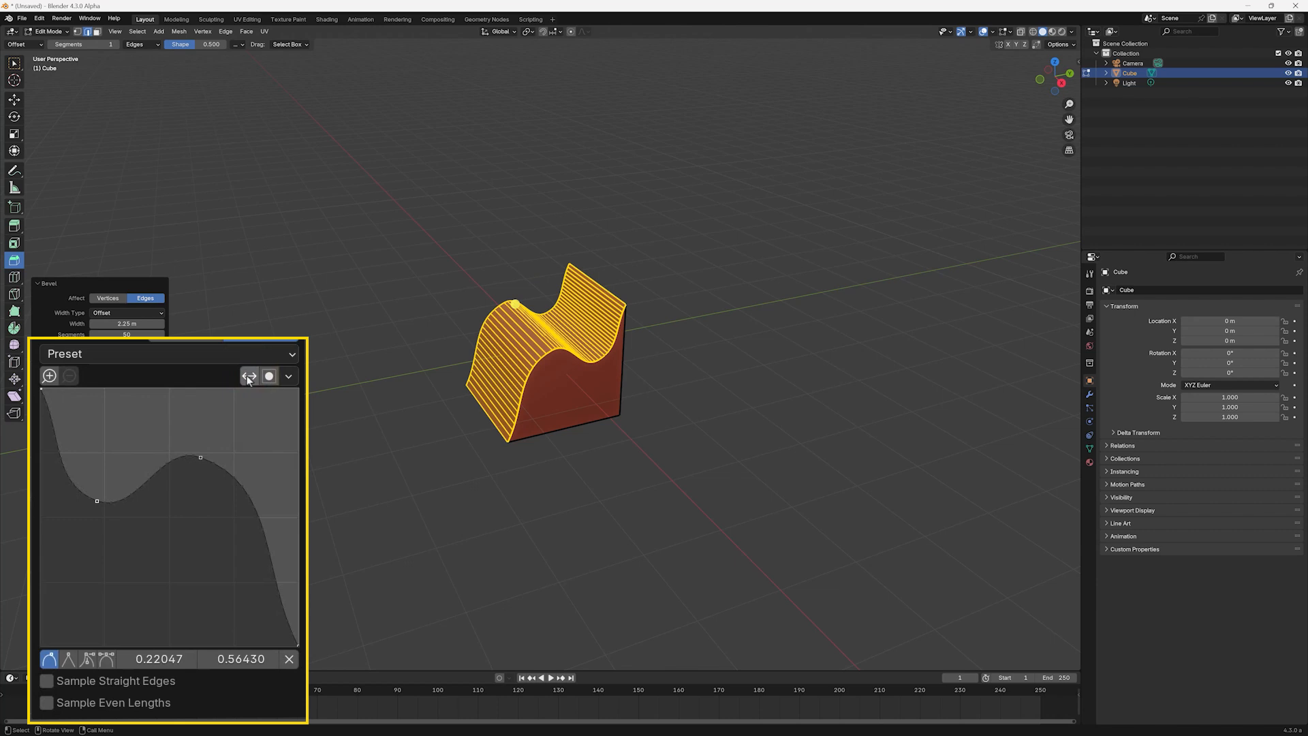
Toggle clipping for the profile curve, shift the curve view slightly and reset the view.
{"action": "left_click", "coordinate": [269, 376]}
{"action": "mouse_move", "coordinate": [261, 431]}
{"action": "left_mouse_down"}
{"action": "mouse_move", "coordinate": [226, 520]}
{"action": "mouse_move", "coordinate": [408, 528]}
{"action": "mouse_move", "coordinate": [251, 447]}
{"action": "mouse_move", "coordinate": [258, 415]}
{"action": "left_mouse_up"}
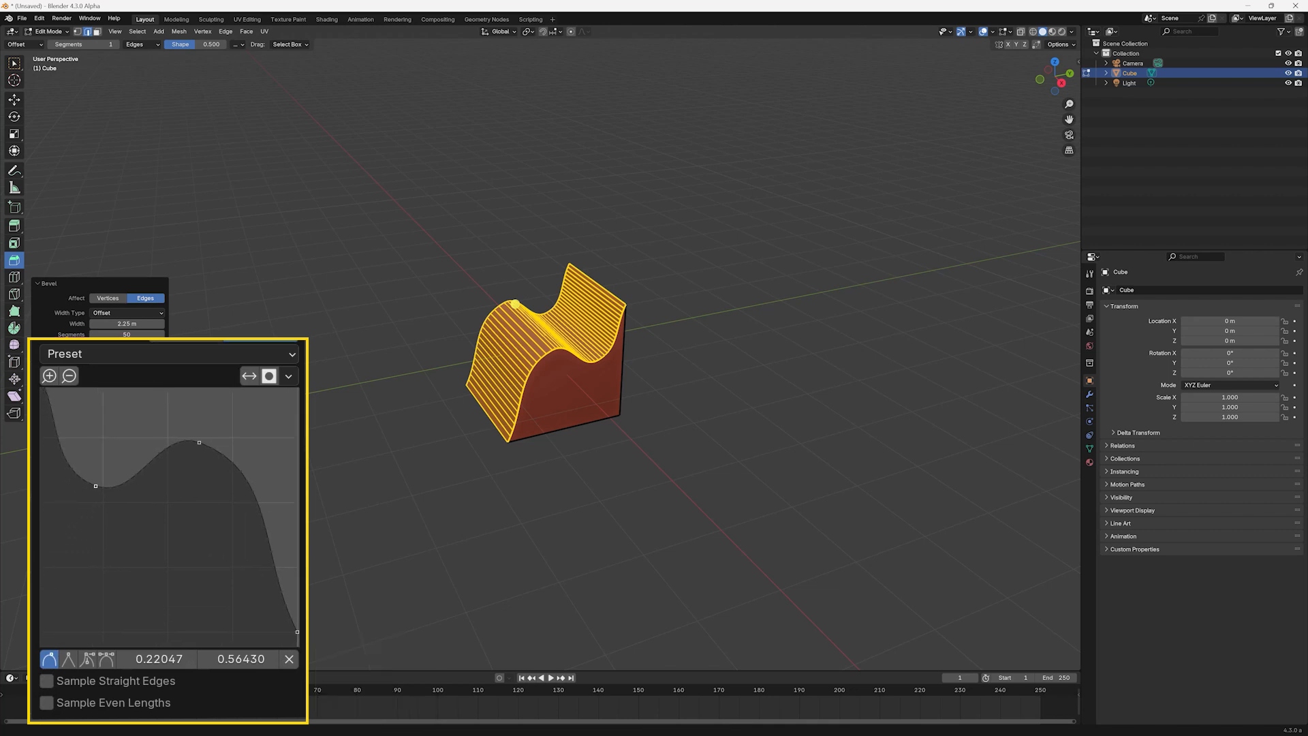
{"action": "left_click", "coordinate": [289, 376]}
{"action": "left_click", "coordinate": [309, 394]}
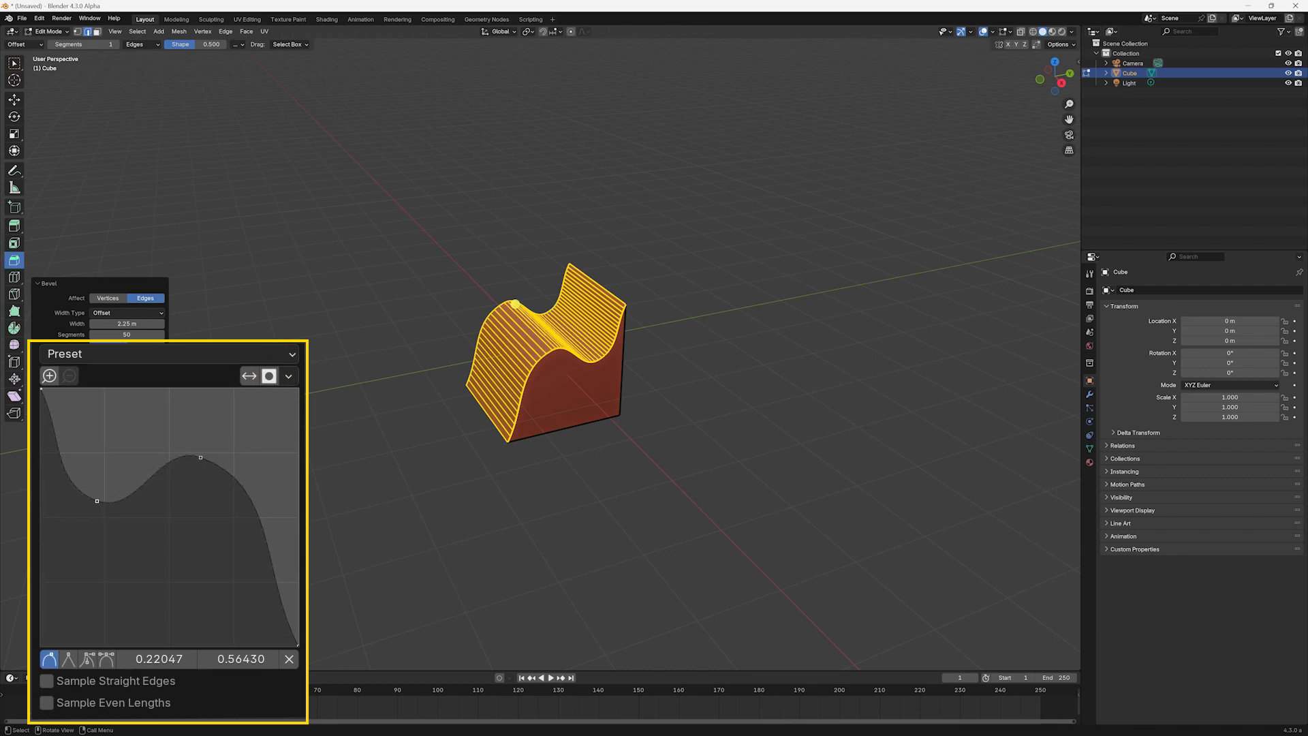
Reset the custom profile curve, and apply the Default preset to the reshaped curve.
{"action": "left_click", "coordinate": [289, 378]}
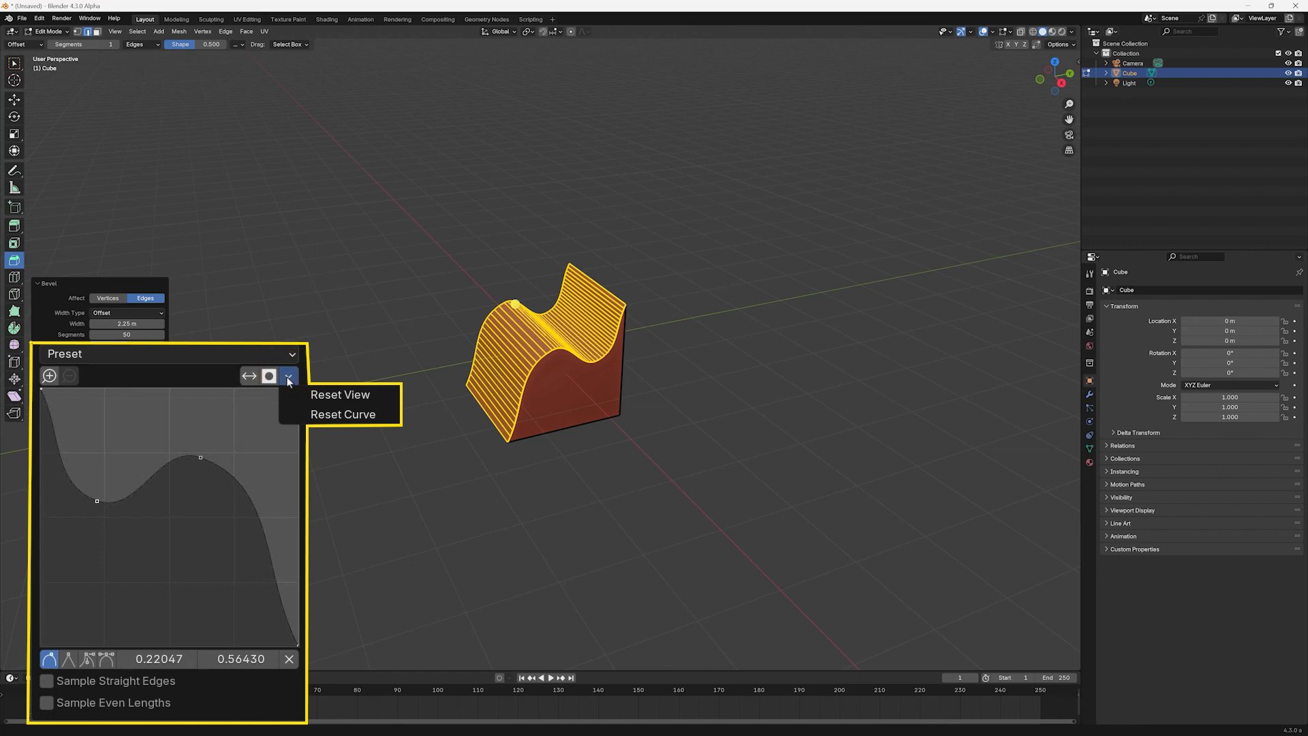
{"action": "left_click", "coordinate": [320, 415]}
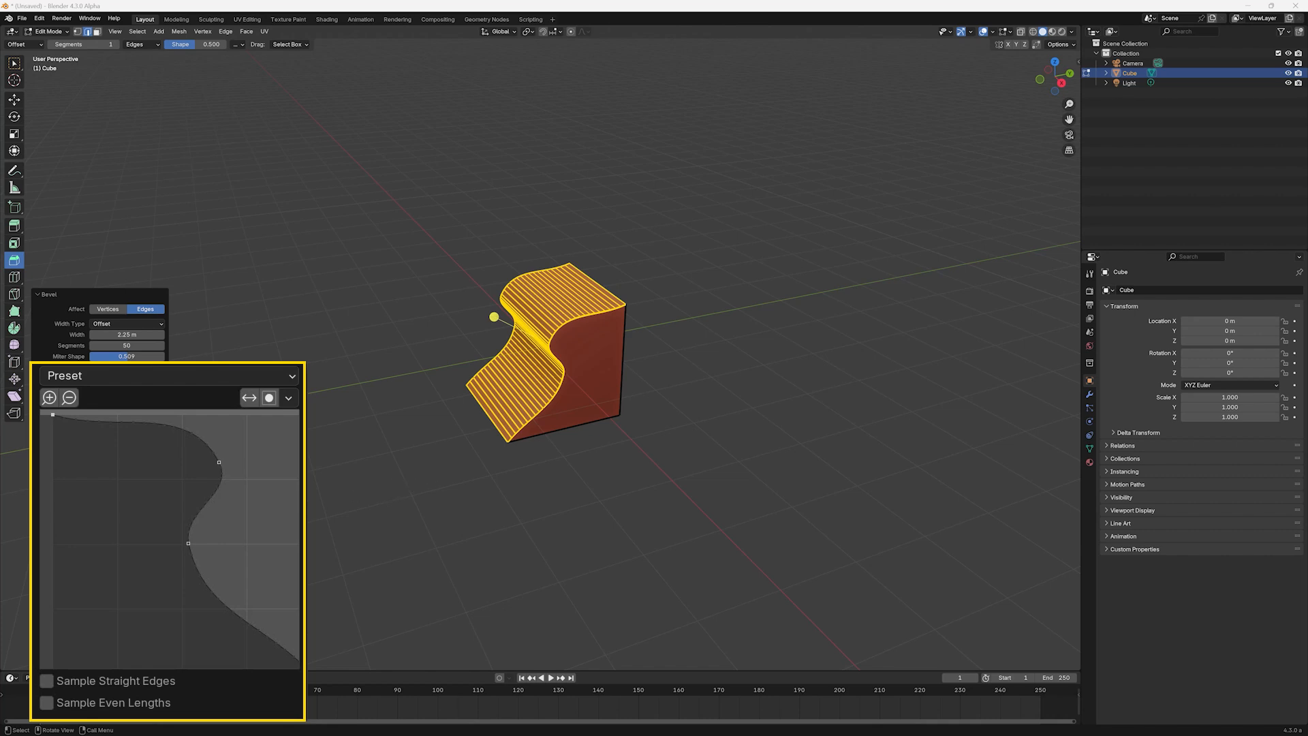
{"action": "left_click", "coordinate": [291, 377]}
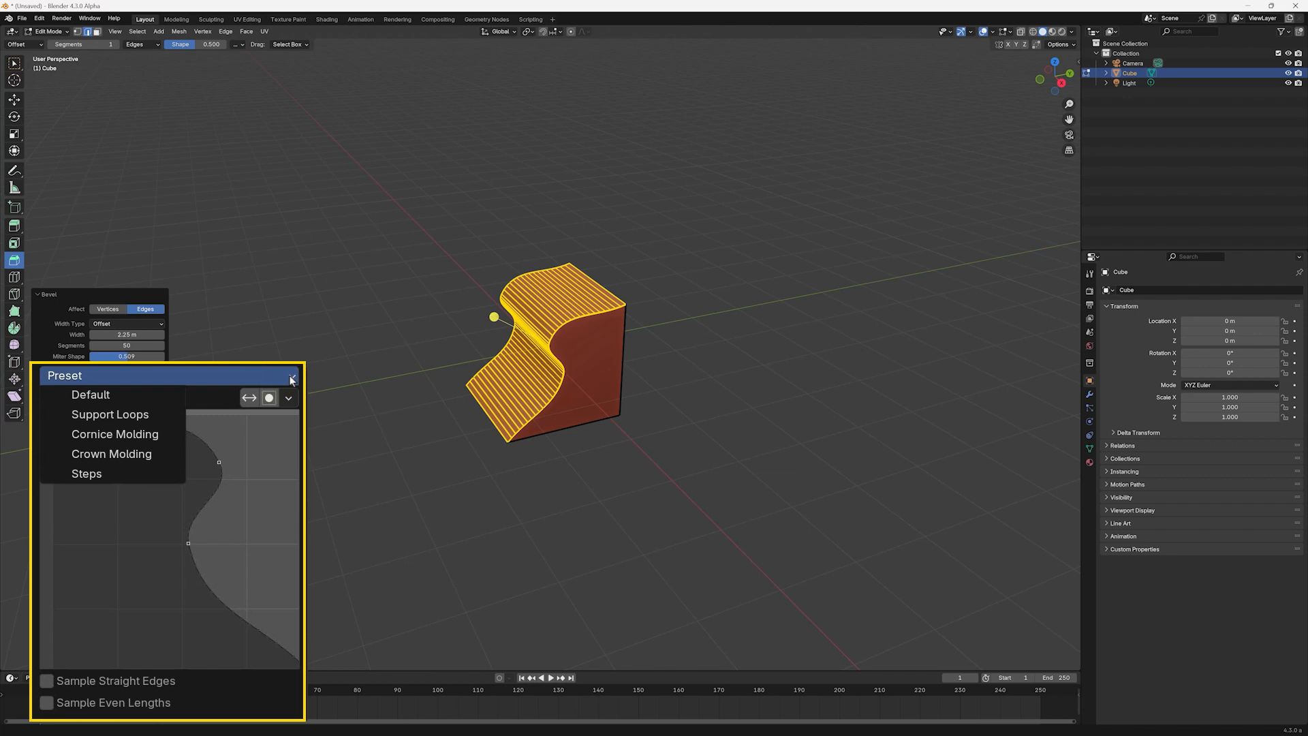
{"action": "left_click", "coordinate": [117, 393]}
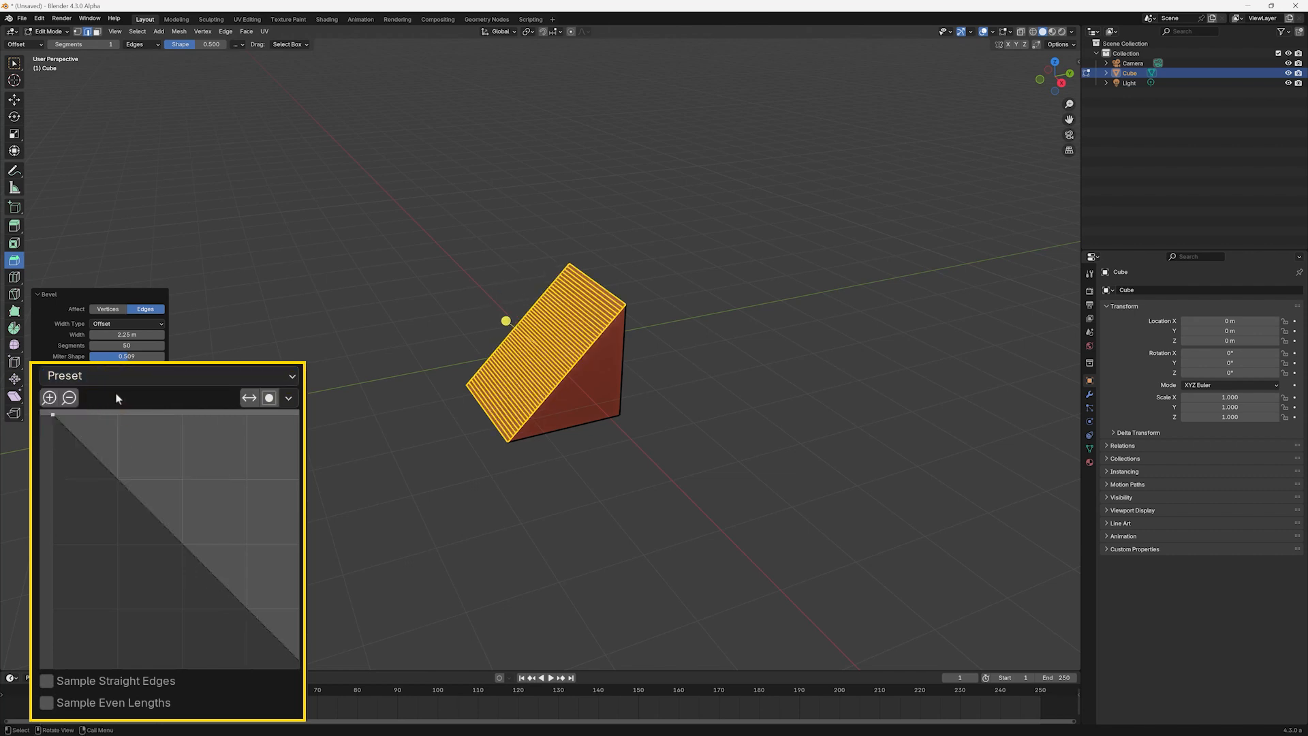
Apply the Support Loops preset to the bevel profile, and replace it with the Cornice Molding preset.
{"action": "left_click", "coordinate": [287, 379]}
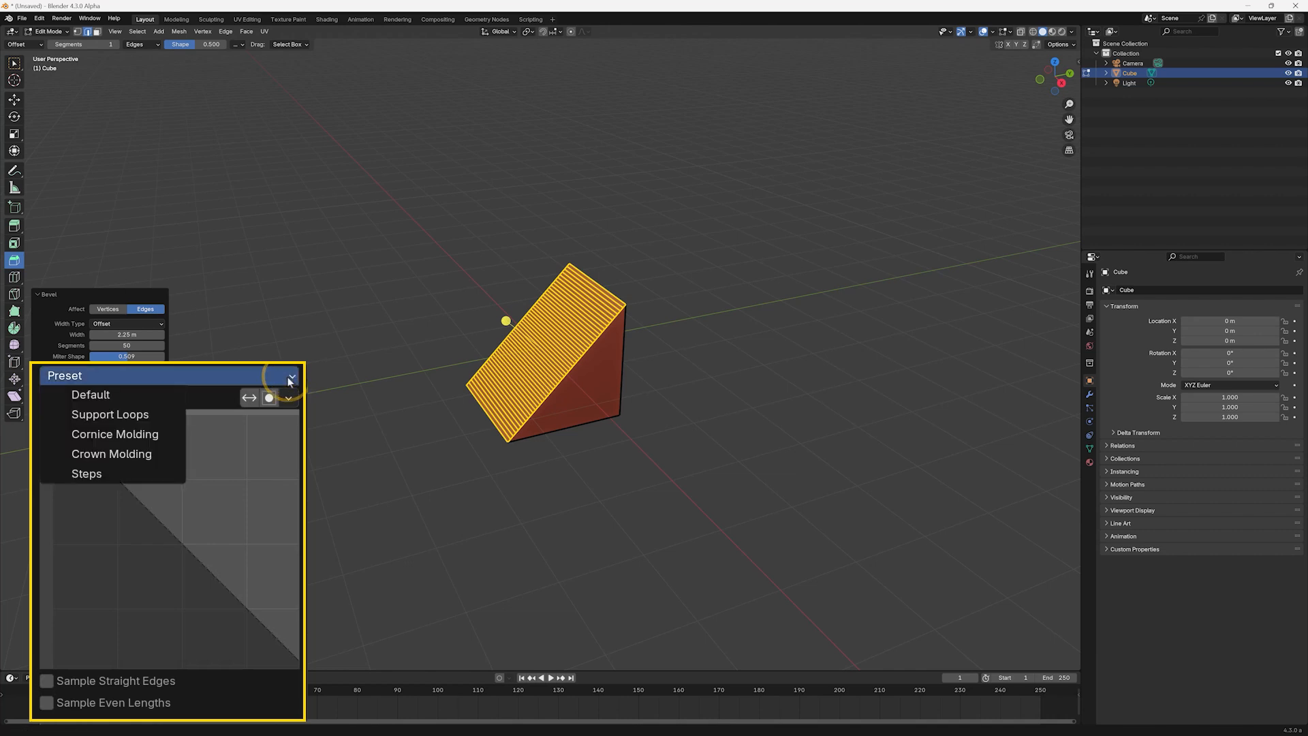
{"action": "left_click", "coordinate": [124, 416]}
{"action": "left_click", "coordinate": [157, 377]}
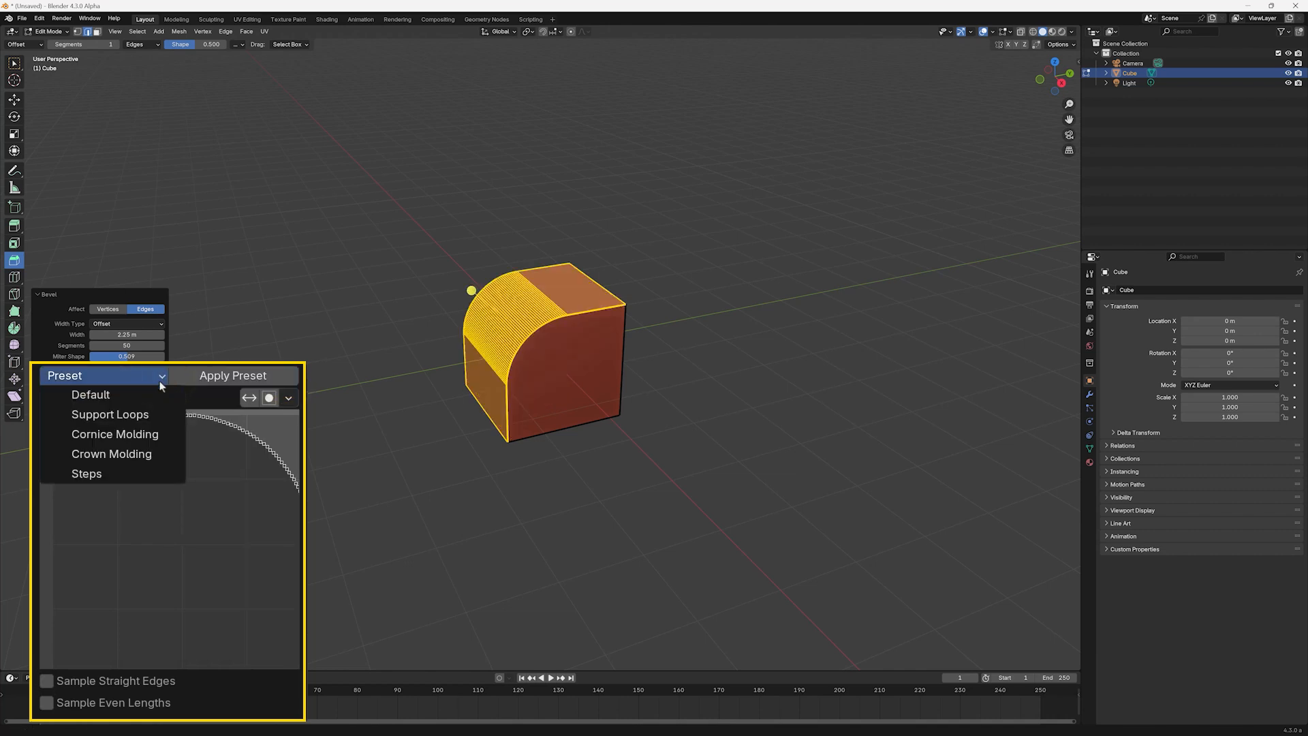
{"action": "left_click", "coordinate": [132, 436]}
{"action": "mouse_move", "coordinate": [418, 464]}
{"action": "middle_mouse_down"}
{"action": "mouse_move", "coordinate": [578, 432]}
{"action": "mouse_move", "coordinate": [628, 438]}
{"action": "mouse_move", "coordinate": [496, 458]}
{"action": "mouse_move", "coordinate": [412, 438]}
{"action": "mouse_move", "coordinate": [461, 432]}
{"action": "mouse_move", "coordinate": [599, 459]}
{"action": "mouse_move", "coordinate": [587, 465]}
{"action": "mouse_move", "coordinate": [408, 457]}
{"action": "middle_mouse_up"}
Apply the Crown Molding preset to the bevel profile, and replace it with the Steps preset.
{"action": "left_click", "coordinate": [252, 376]}
{"action": "left_click", "coordinate": [139, 455]}
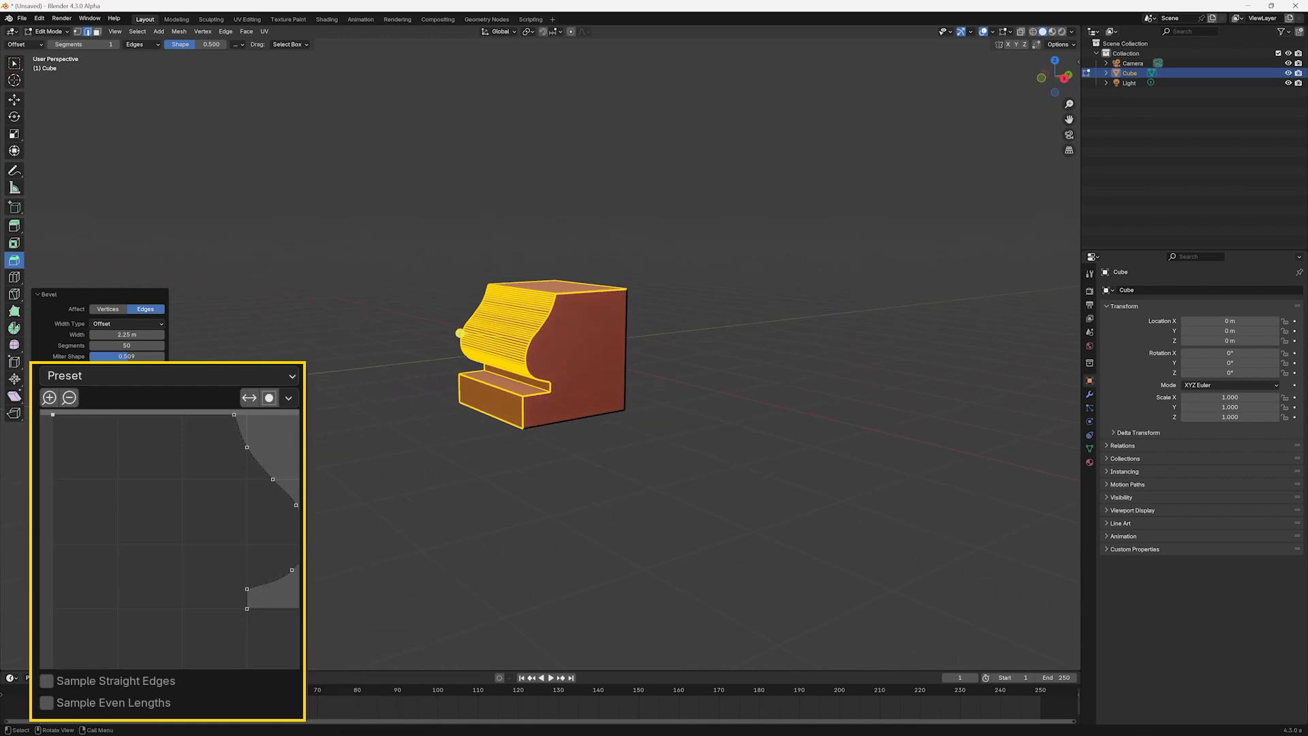
{"action": "left_click", "coordinate": [198, 376]}
{"action": "left_click", "coordinate": [102, 473]}
{"action": "middle_click_drag", "start_coordinate": [349, 492], "coordinate": [541, 493]}
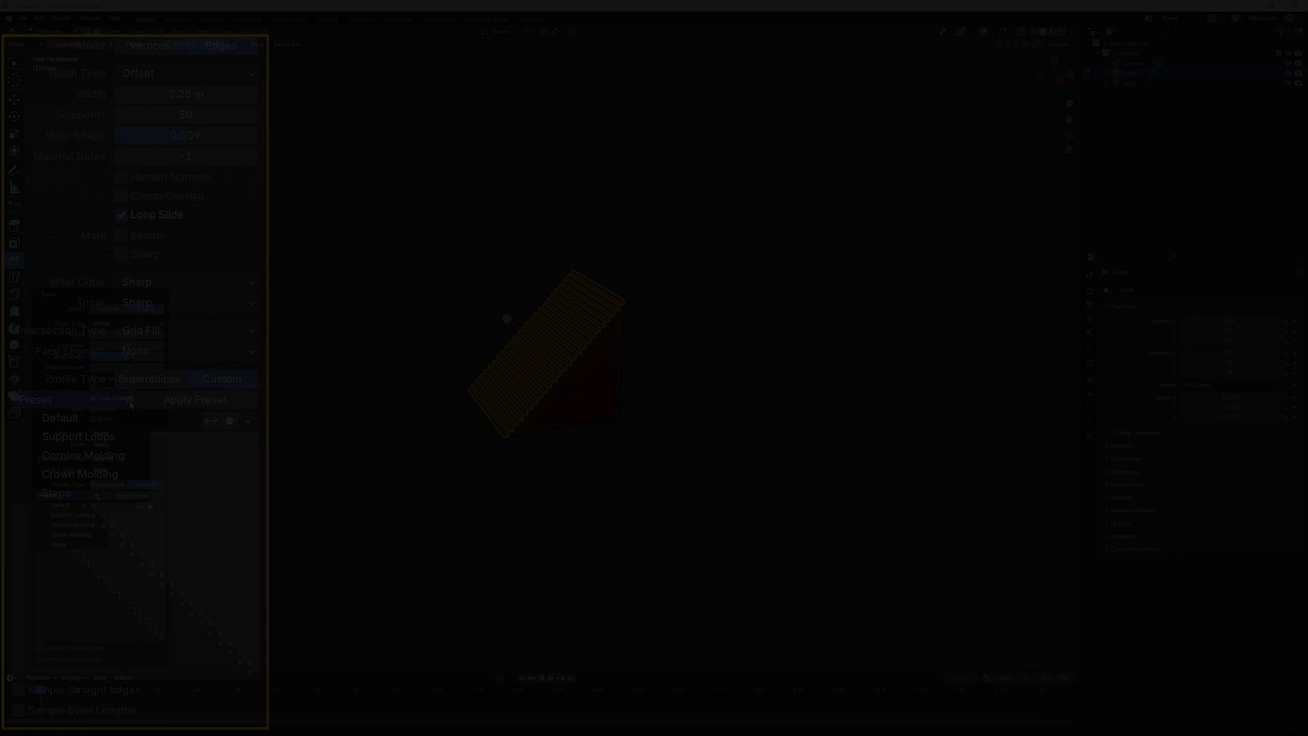
Apply the Support Loops preset, and reapply it with the bevel's segments set to 23.
{"action": "left_click", "coordinate": [128, 400]}
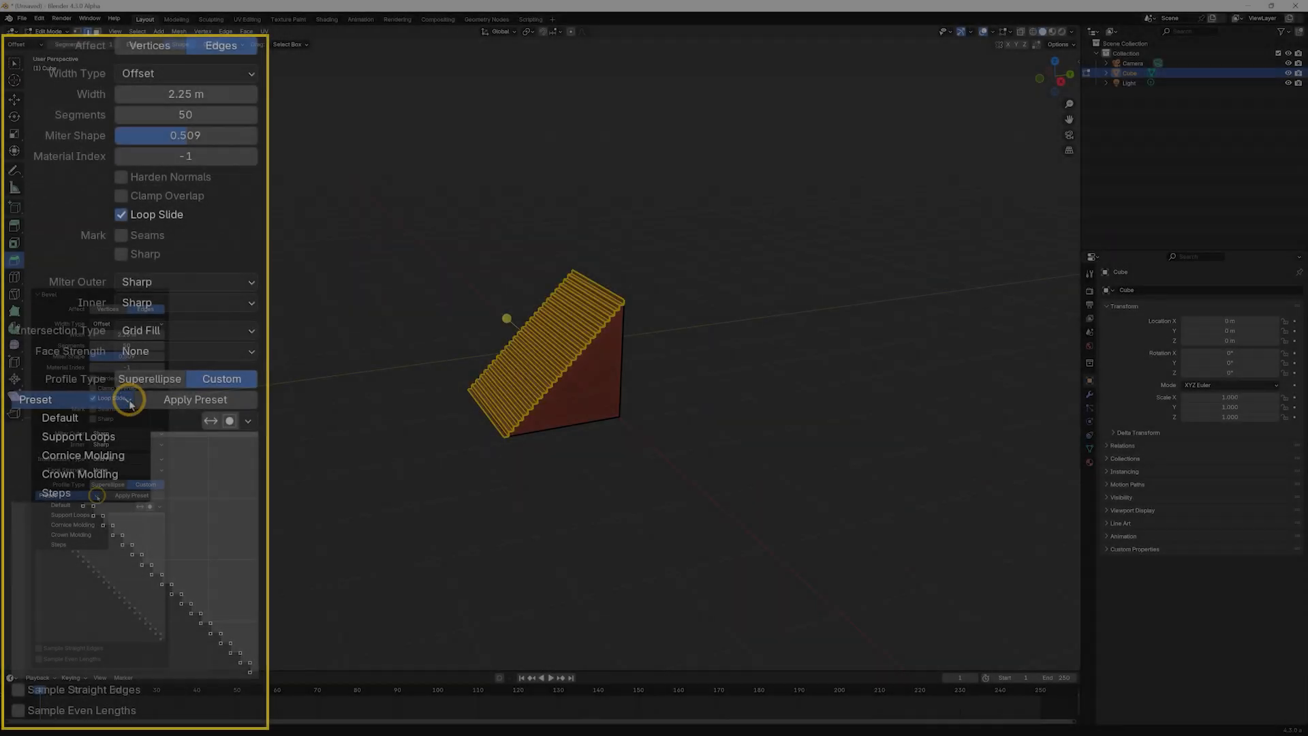
{"action": "left_click", "coordinate": [100, 437]}
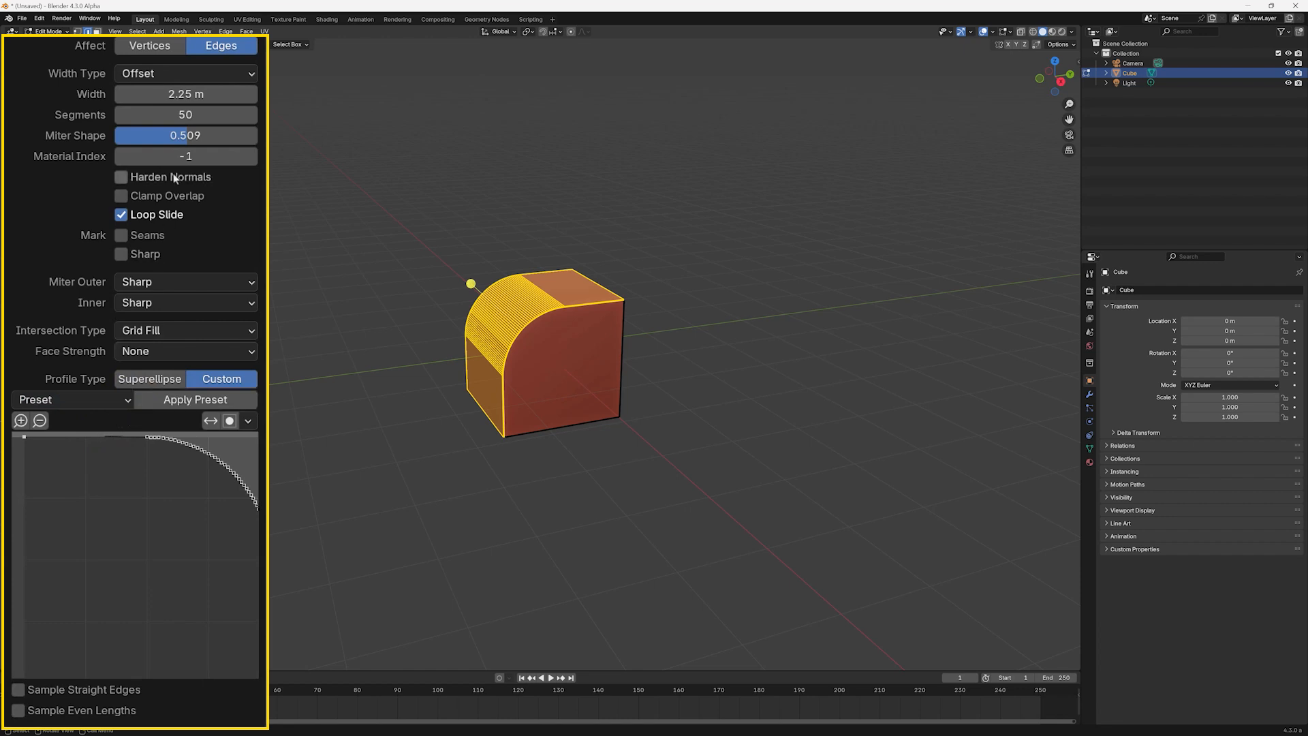
{"action": "left_click_drag", "start_coordinate": [184, 117], "coordinate": [130, 117]}
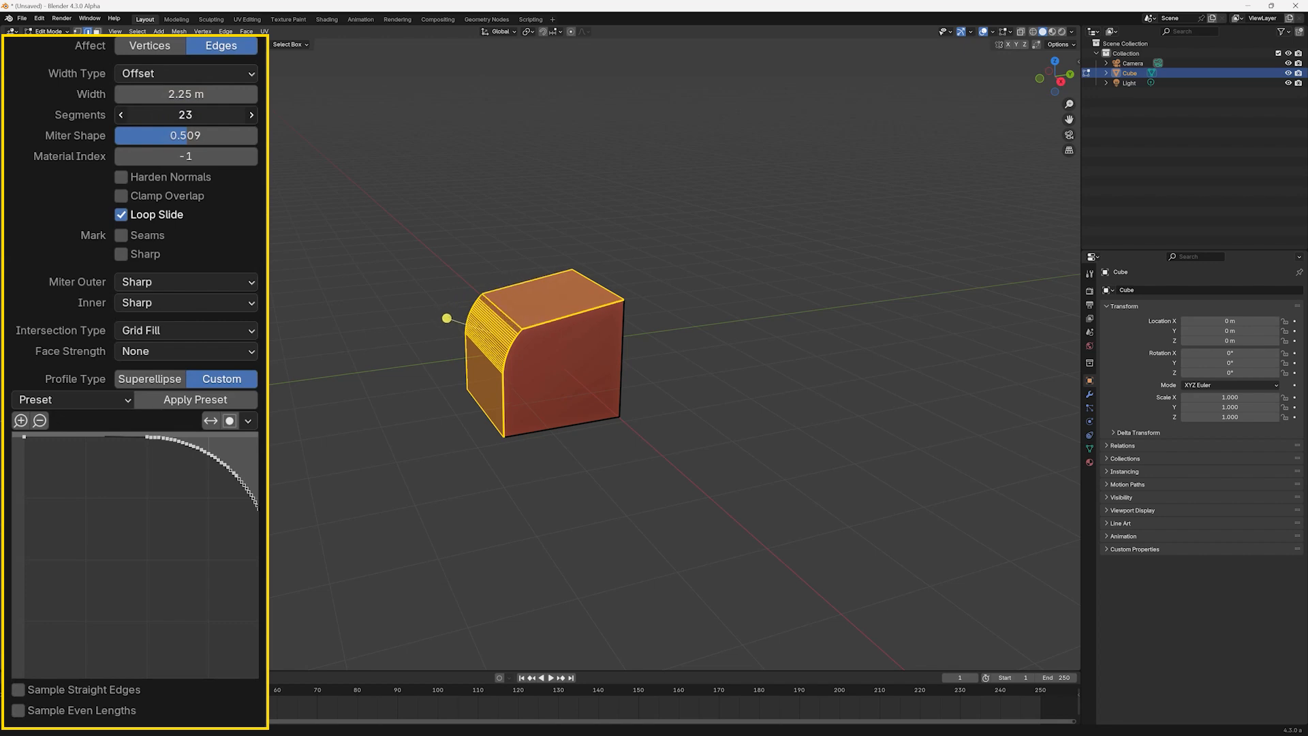
{"action": "left_click", "coordinate": [207, 401]}
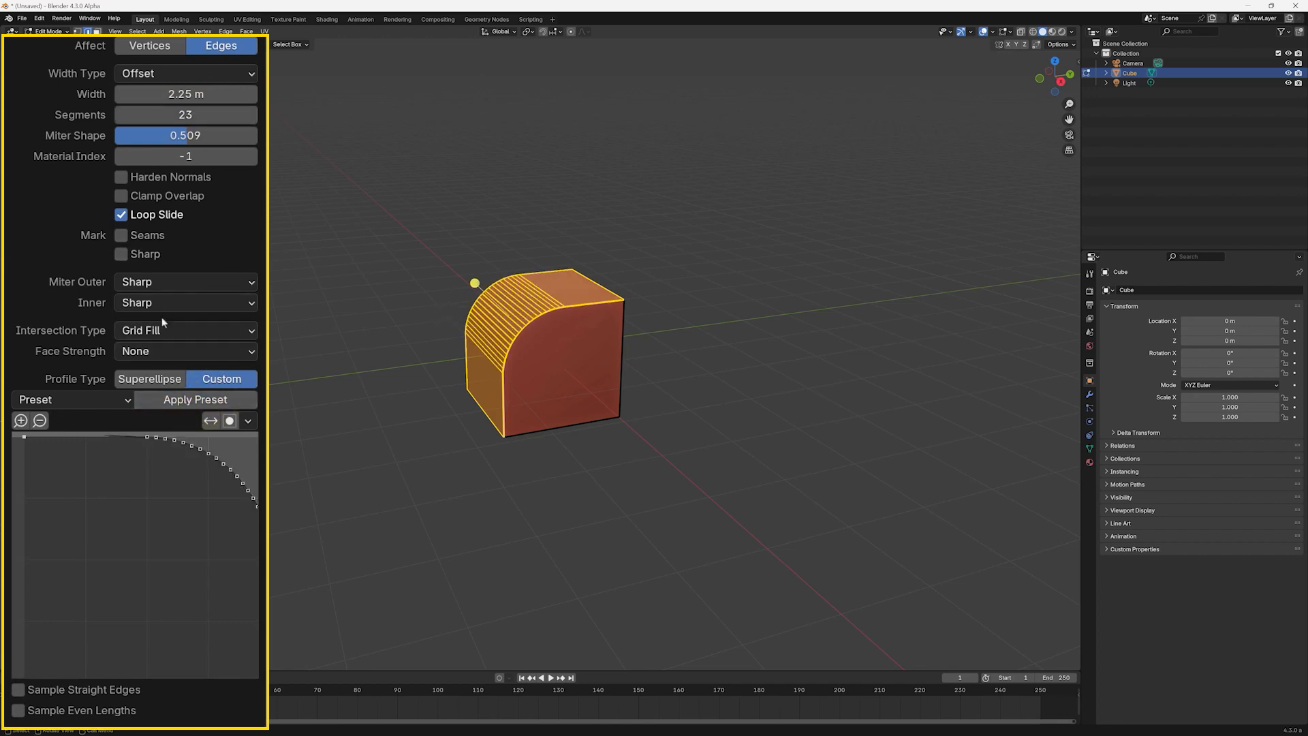
Apply the Steps preset, and reapply it with the bevel's segments set to 7.
{"action": "left_click", "coordinate": [126, 400]}
{"action": "left_click", "coordinate": [56, 492]}
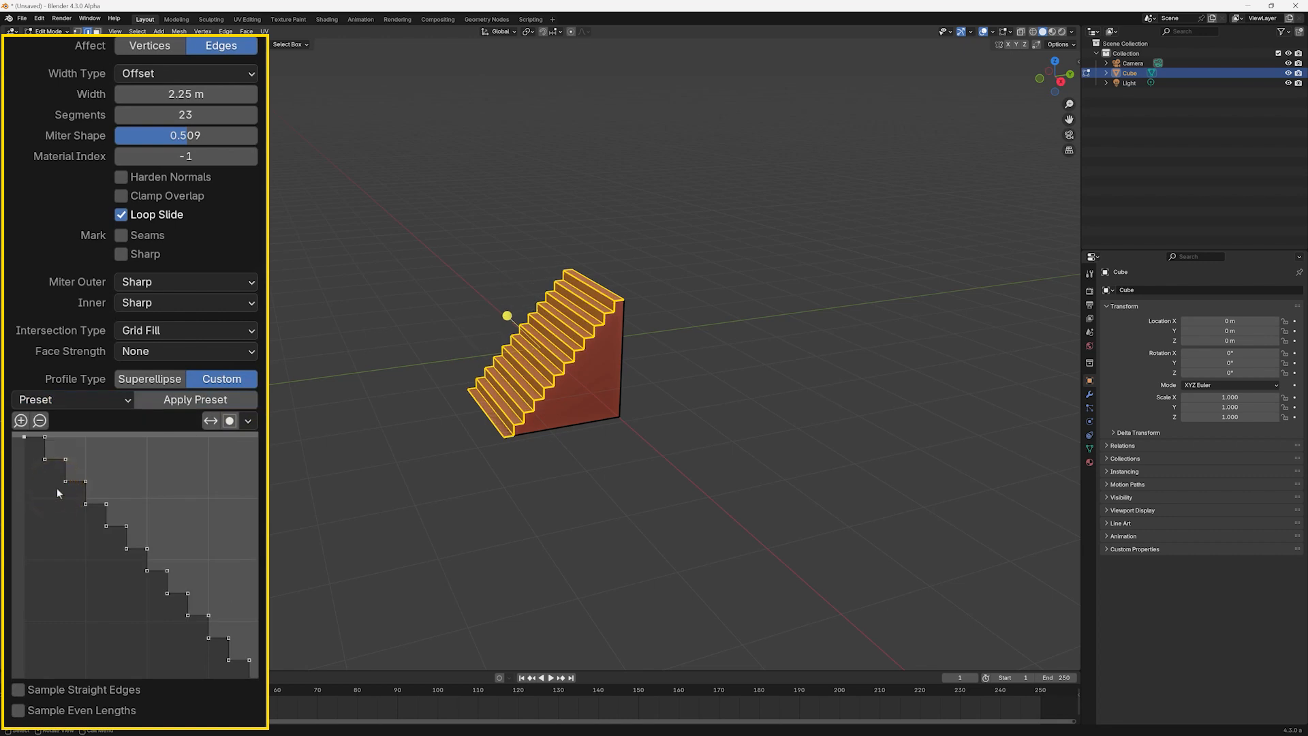
{"action": "mouse_move", "coordinate": [185, 114]}
{"action": "left_mouse_down"}
{"action": "mouse_move", "coordinate": [204, 114]}
{"action": "mouse_move", "coordinate": [164, 114]}
{"action": "left_mouse_up"}
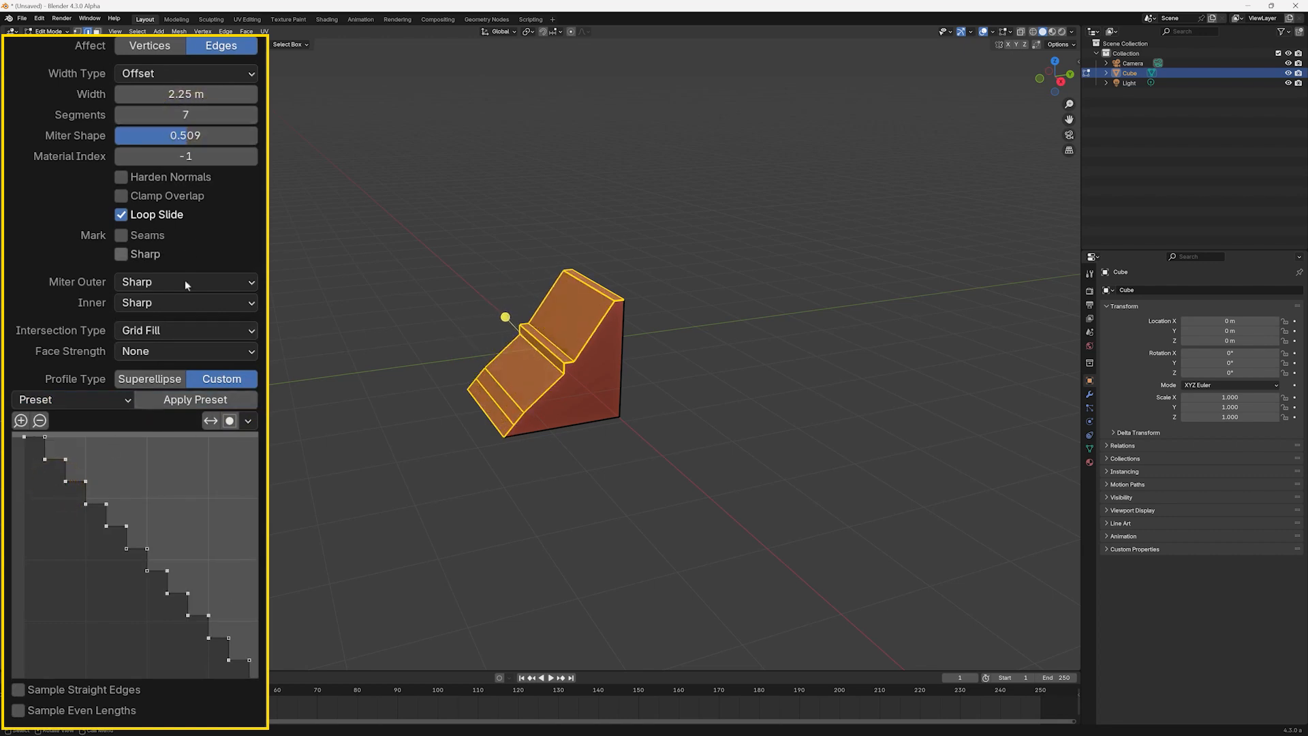
{"action": "left_click", "coordinate": [178, 400]}
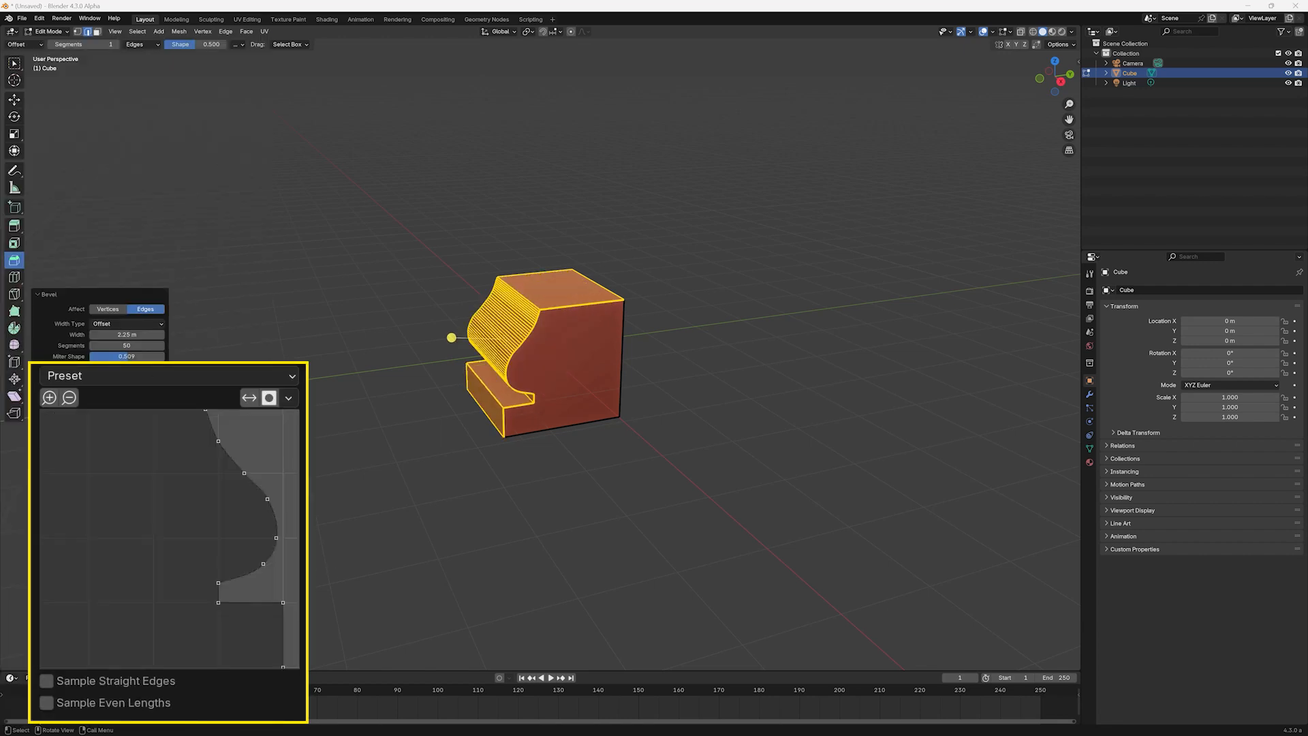
Try Sample Straight Edges alone on the molding profile, and enable both Sample Even Lengths and Sample Straight Edges.
{"action": "left_click", "coordinate": [46, 681]}
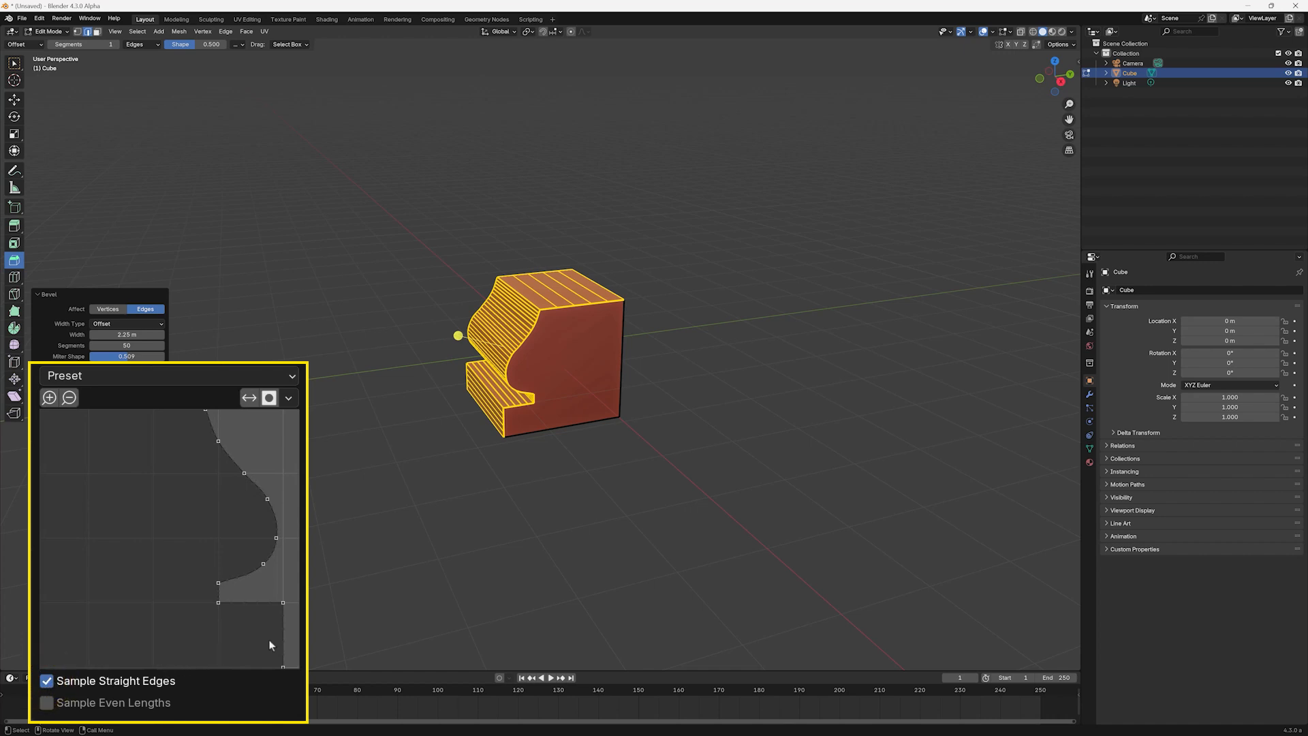
{"action": "left_click", "coordinate": [49, 682]}
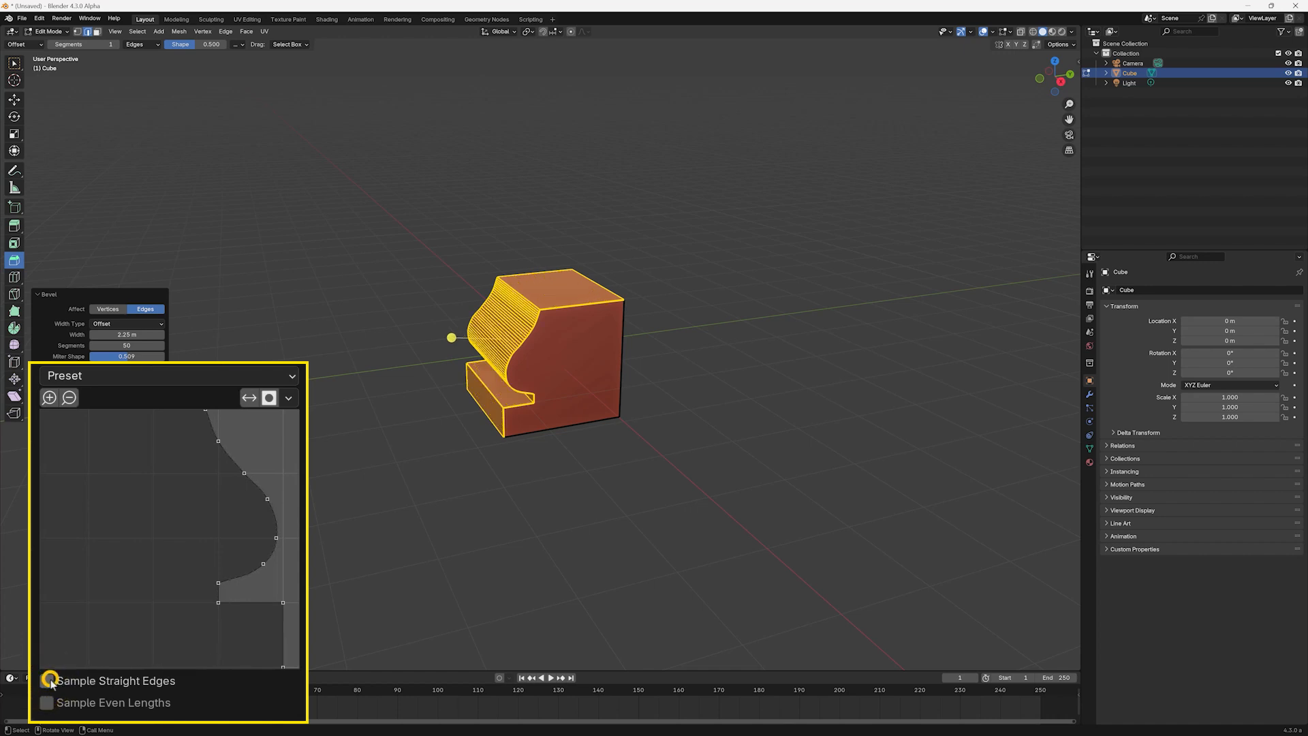
{"action": "left_click", "coordinate": [48, 704]}
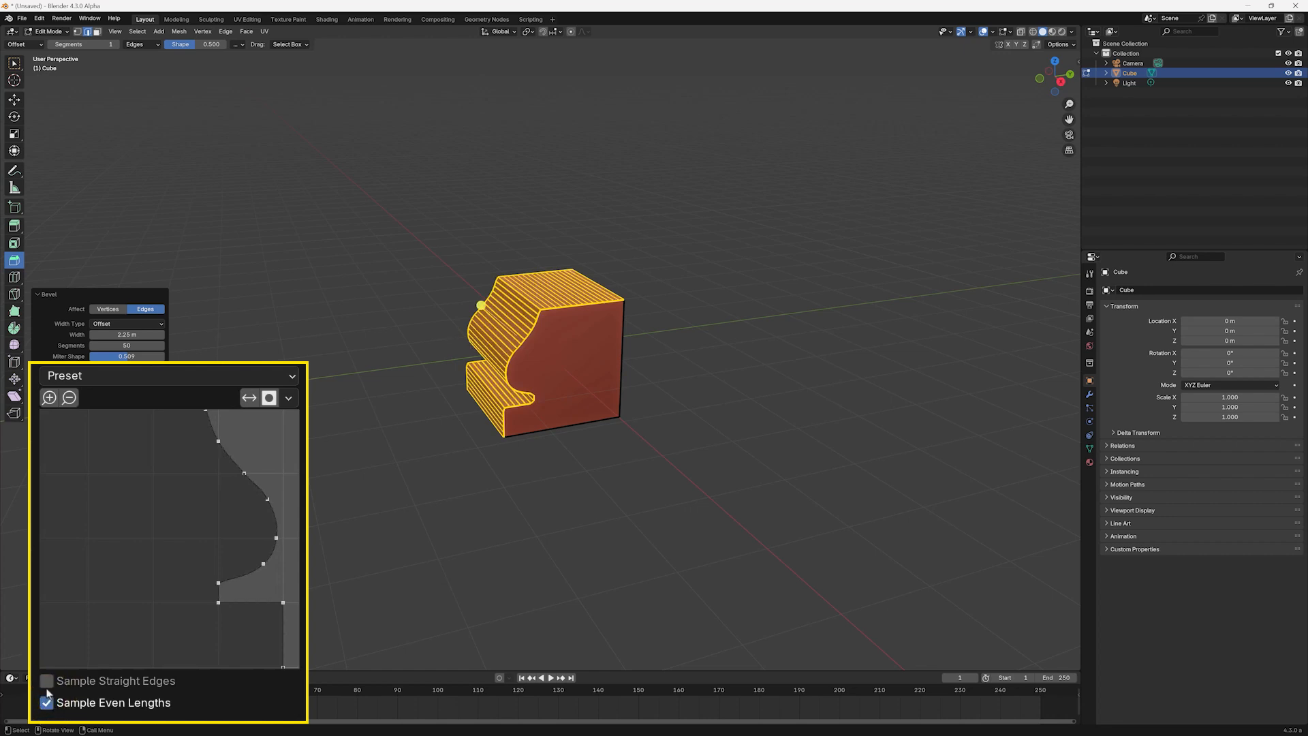
{"action": "left_click", "coordinate": [47, 681]}
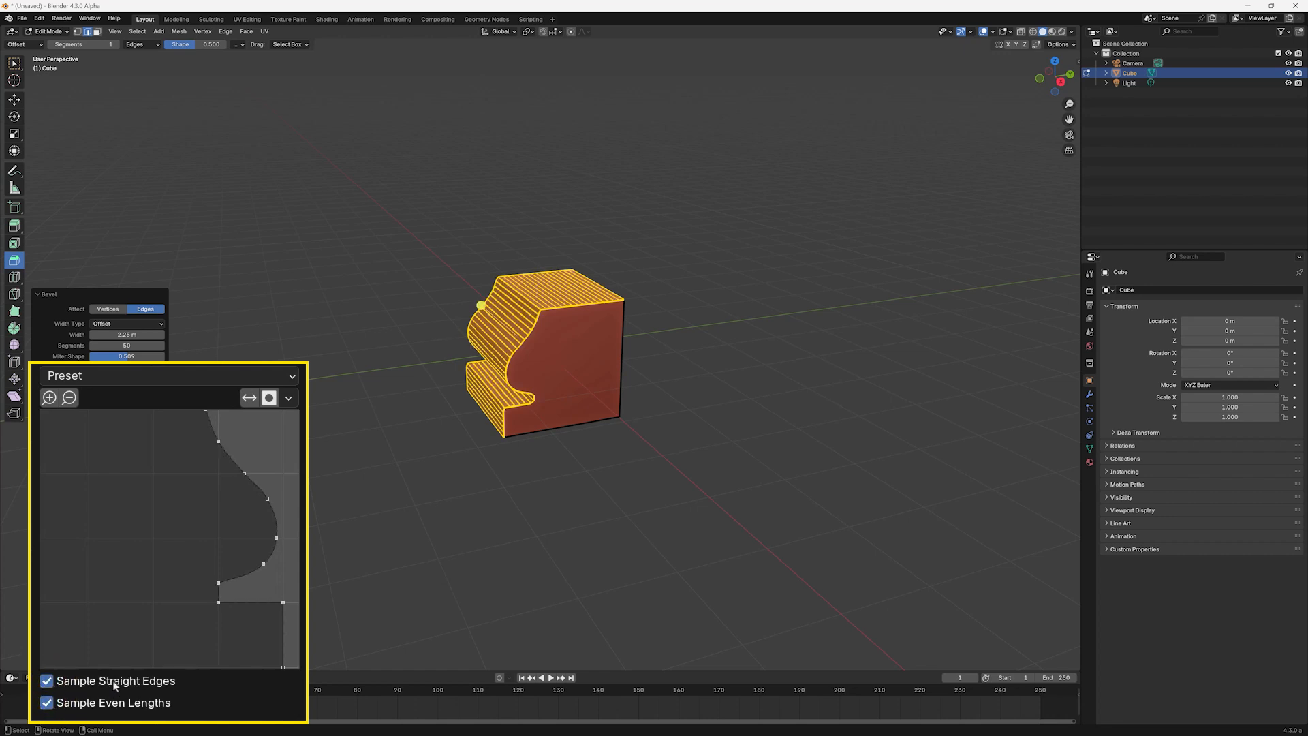